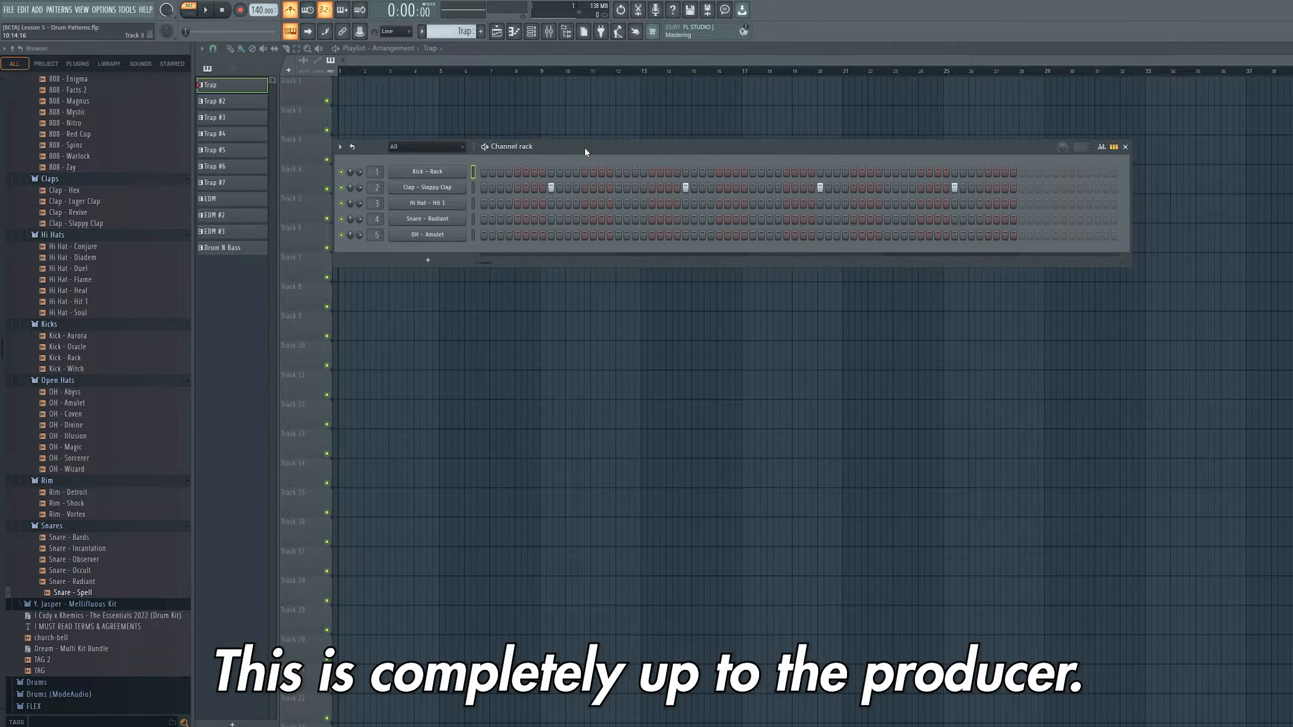
Play back the Trap and Trap #2 patterns to compare their clap placements.
left_click(205, 10)
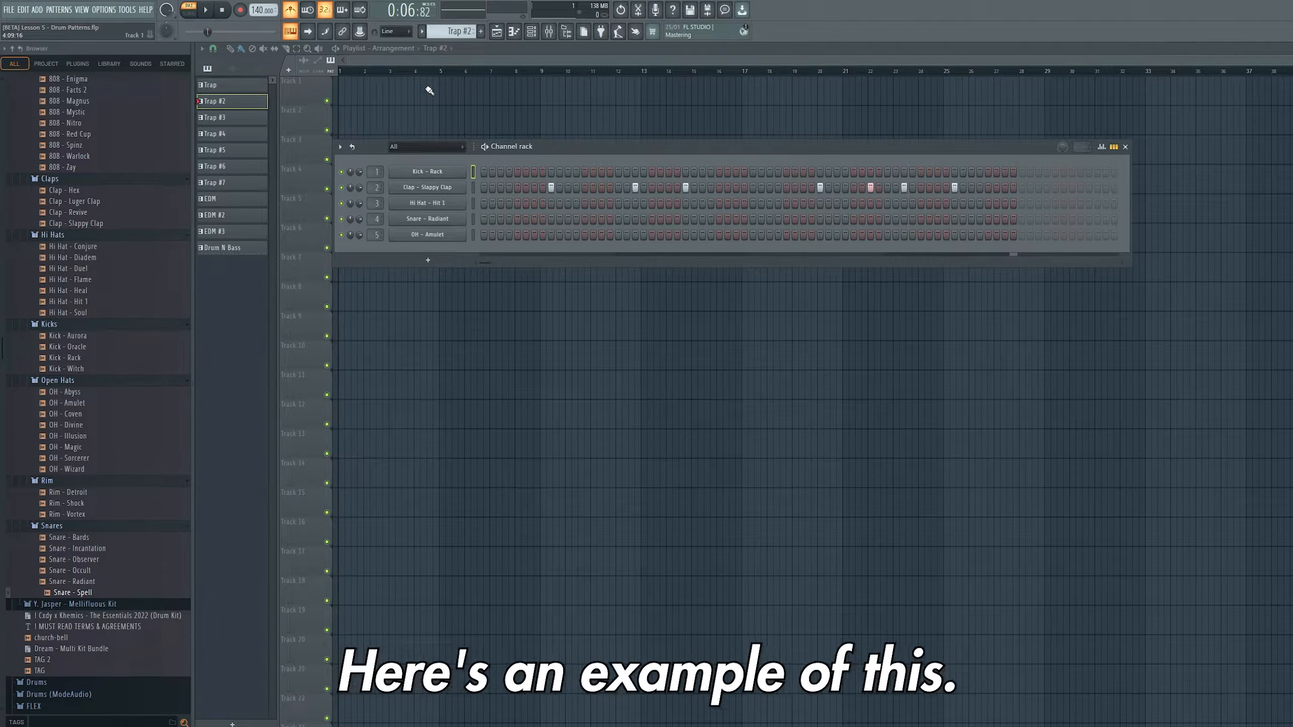
left_click(209, 12)
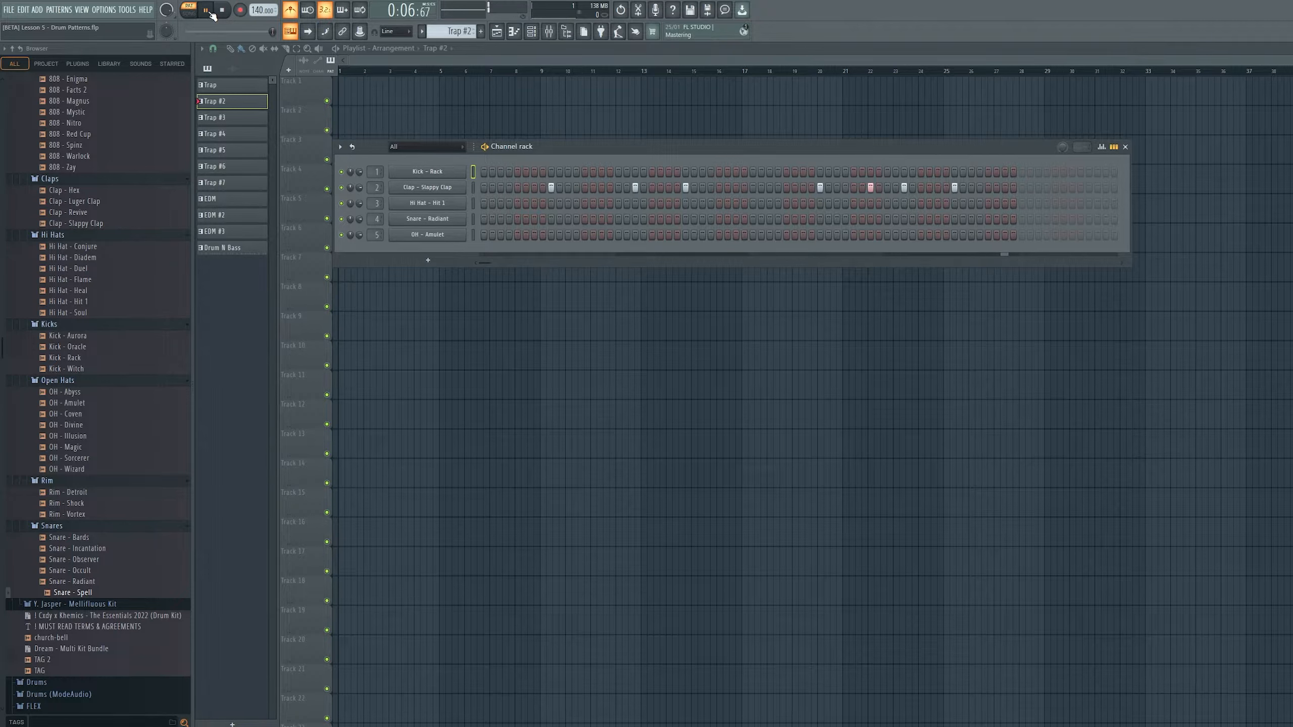
left_click(208, 12)
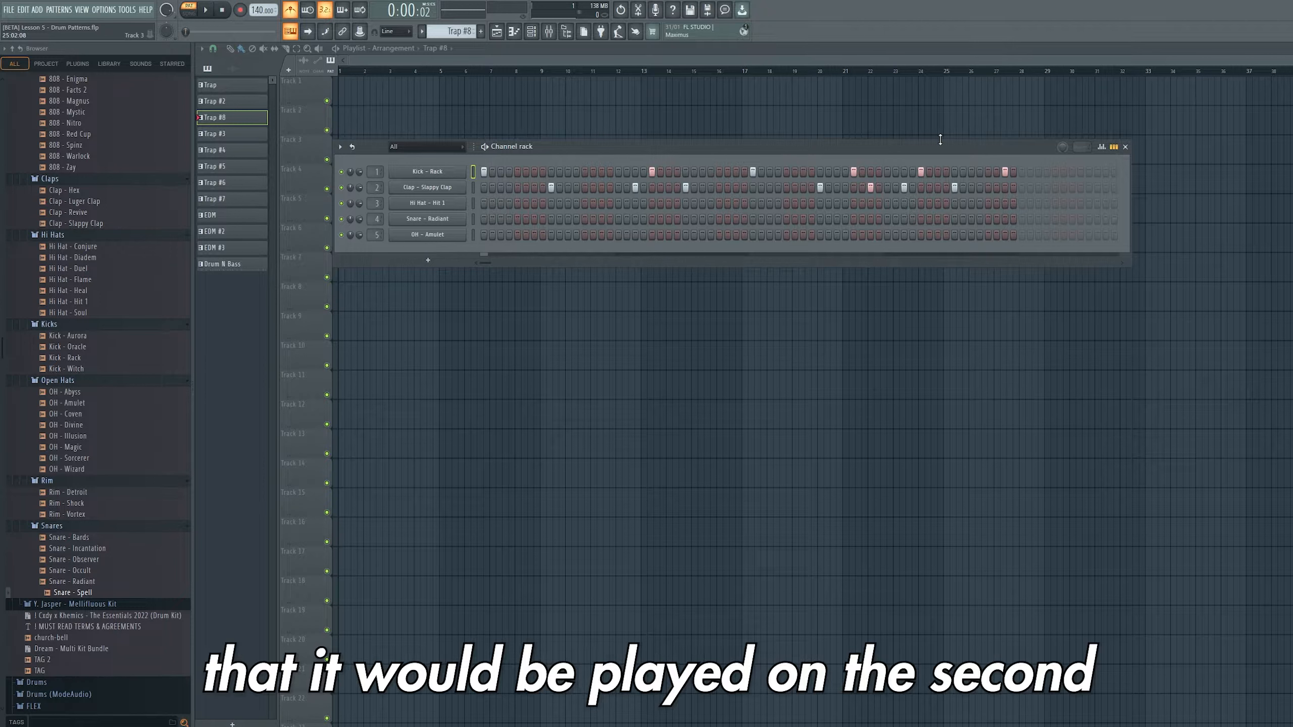
Try extra kick hits on steps 6 and 8 of the Trap #8 pattern, clearing both again.
left_click(543, 172)
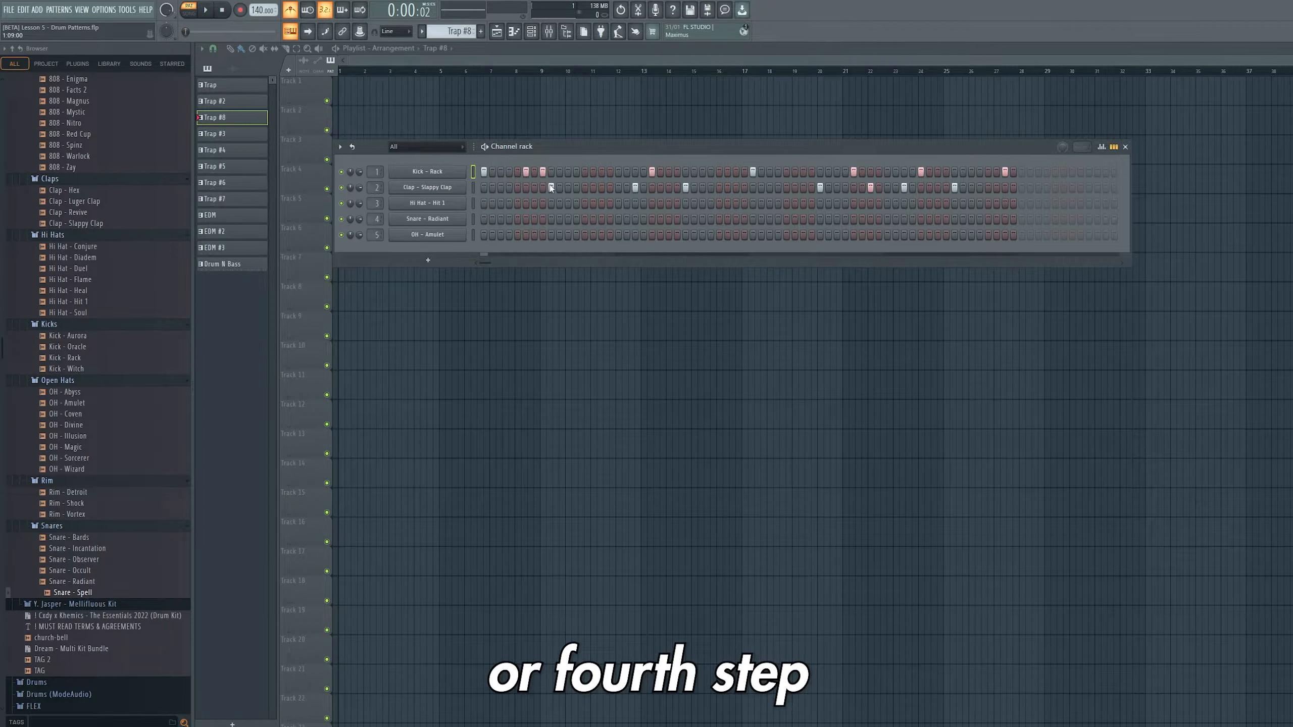
right_click(543, 171)
right_click(526, 172)
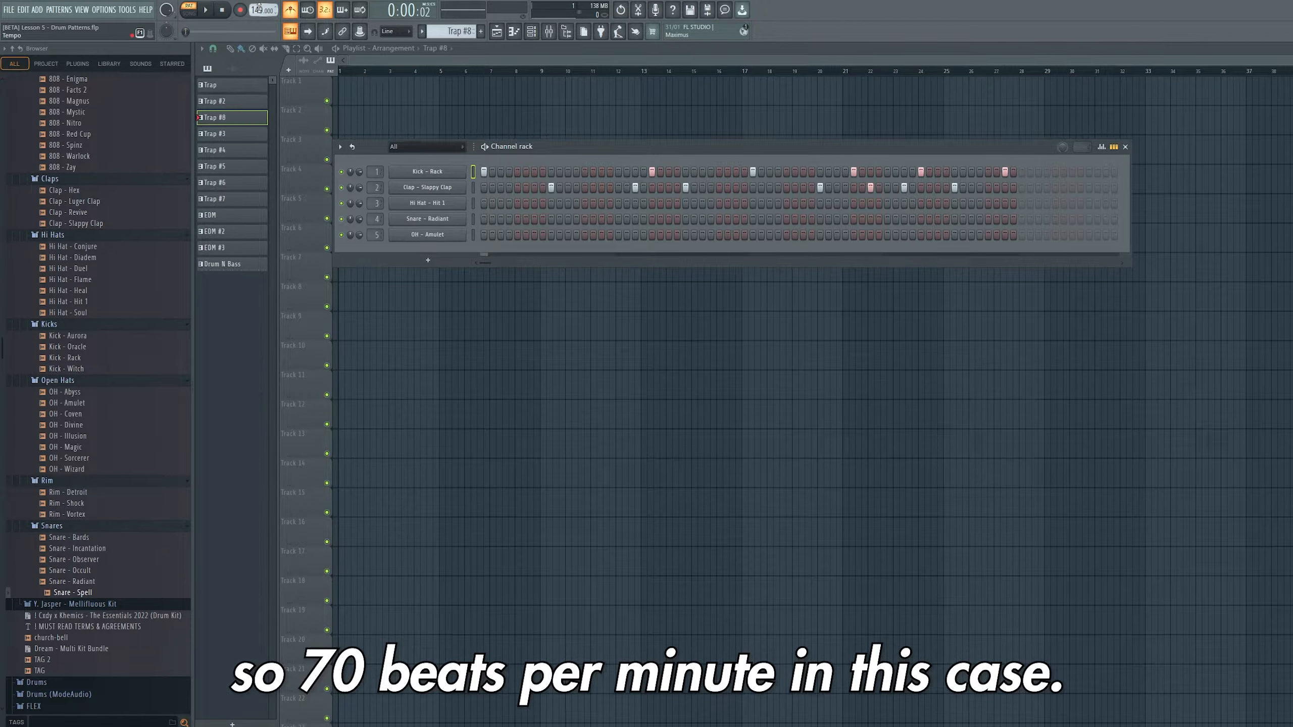
Play back the Trap #8 pattern to hear the kick with the claps, and stop playback.
left_click(206, 10)
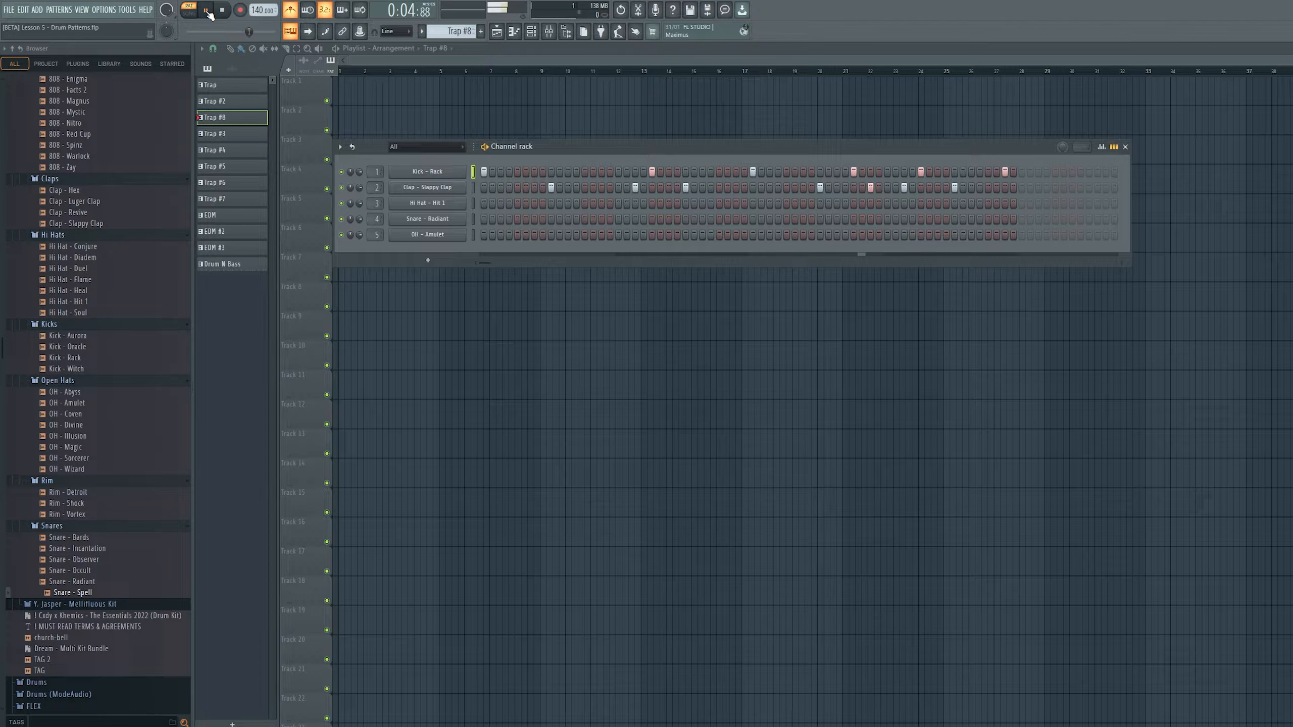
left_click(222, 11)
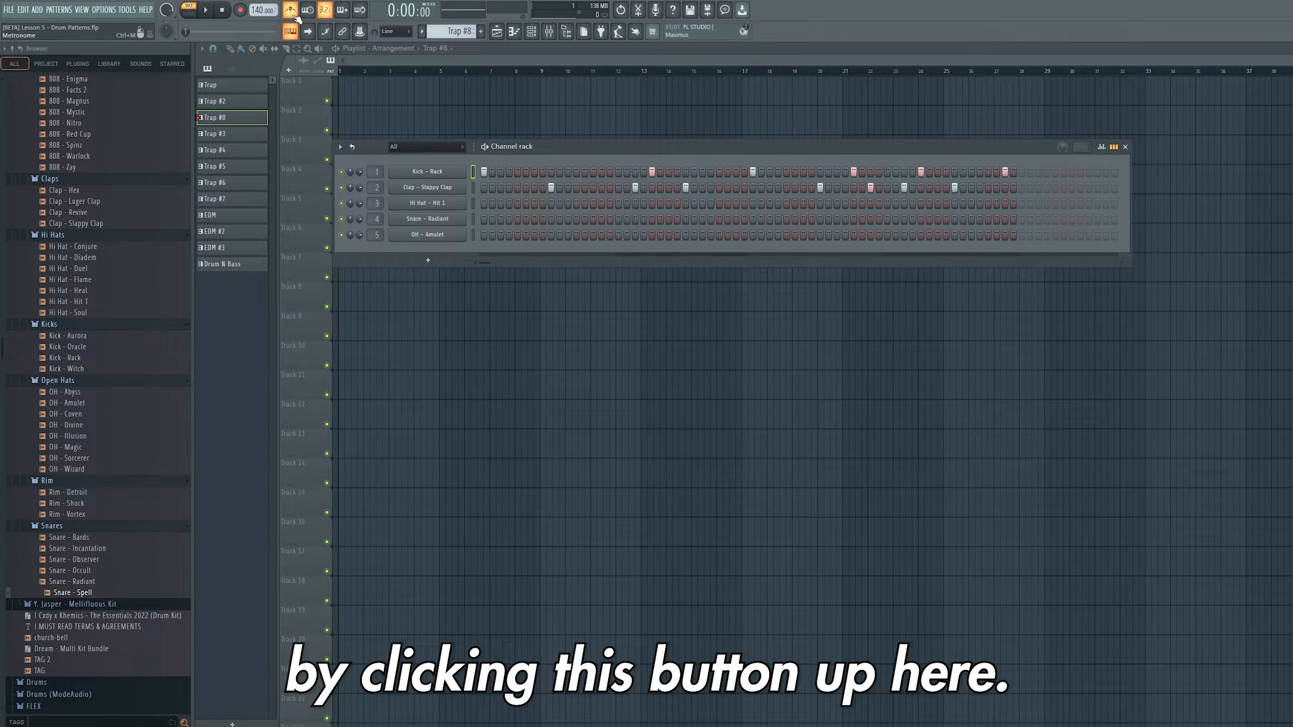
In the Trap #3 pattern, fill the Hi Hat - Hit 1 channel every 2 steps and listen to the pattern.
scroll(441, 32, "down", 1)
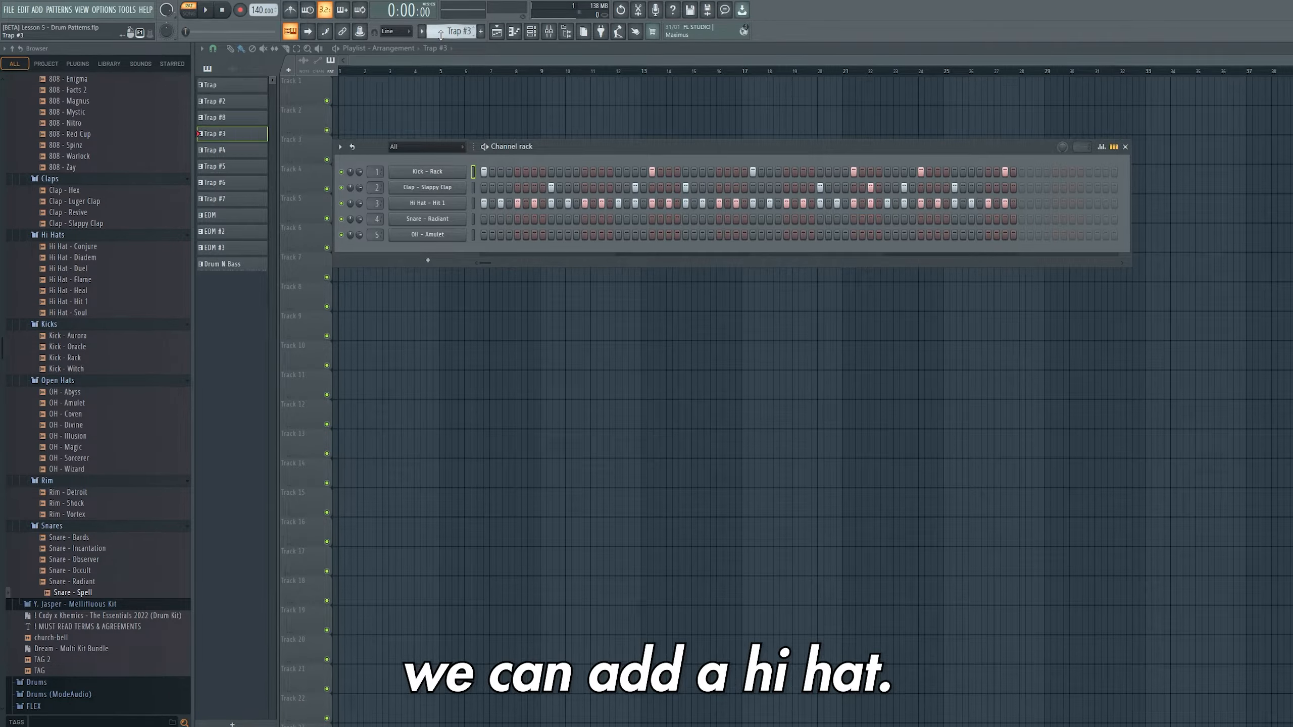
right_click(444, 204)
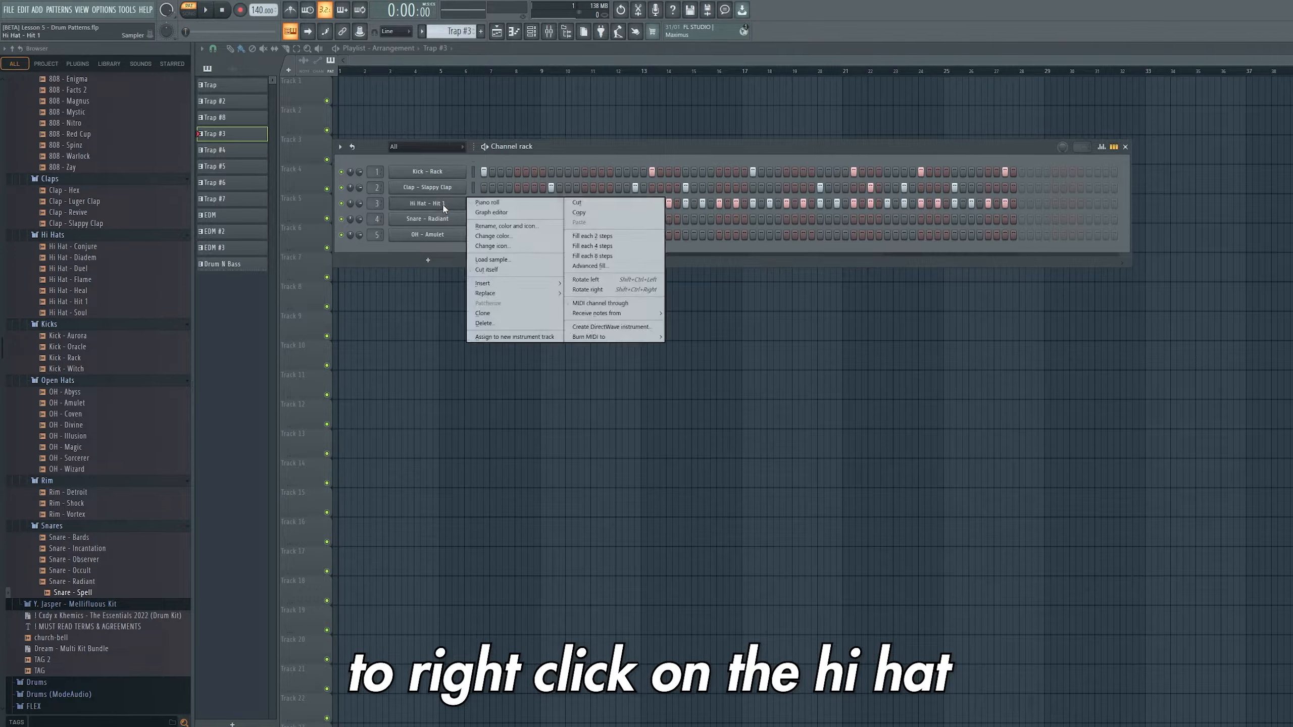
left_click(592, 236)
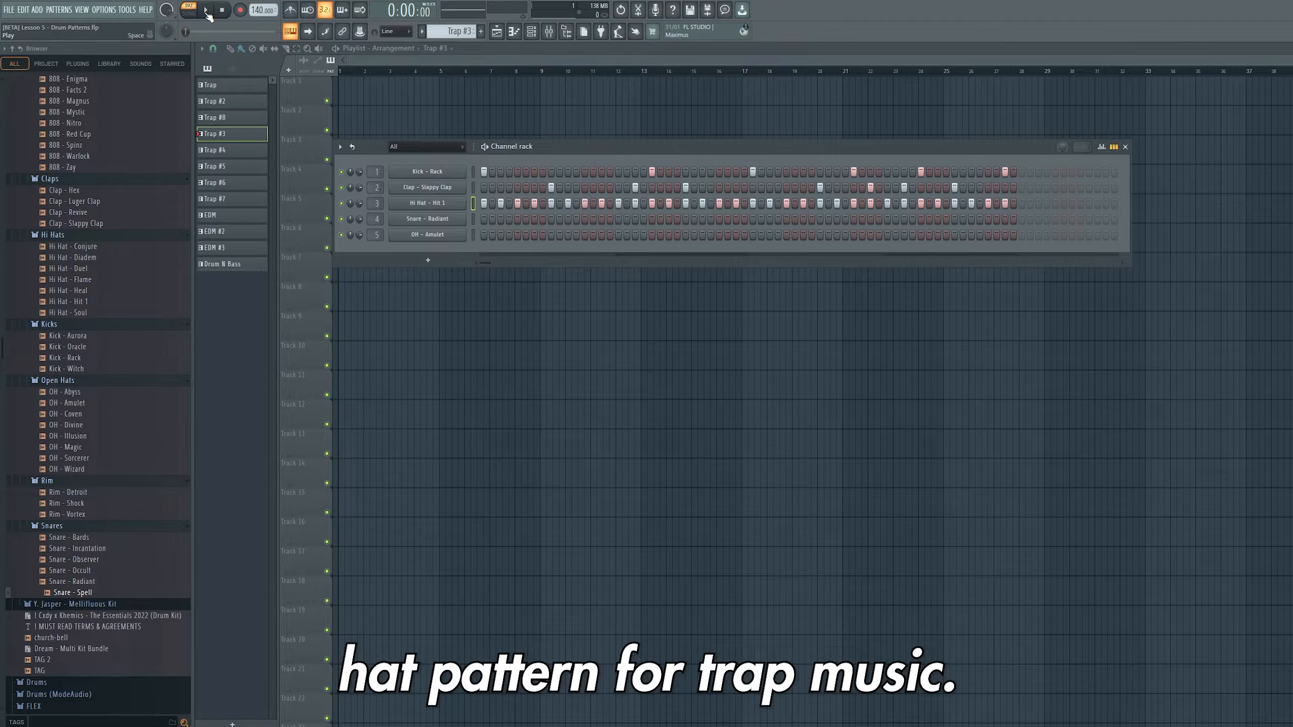
left_click(206, 10)
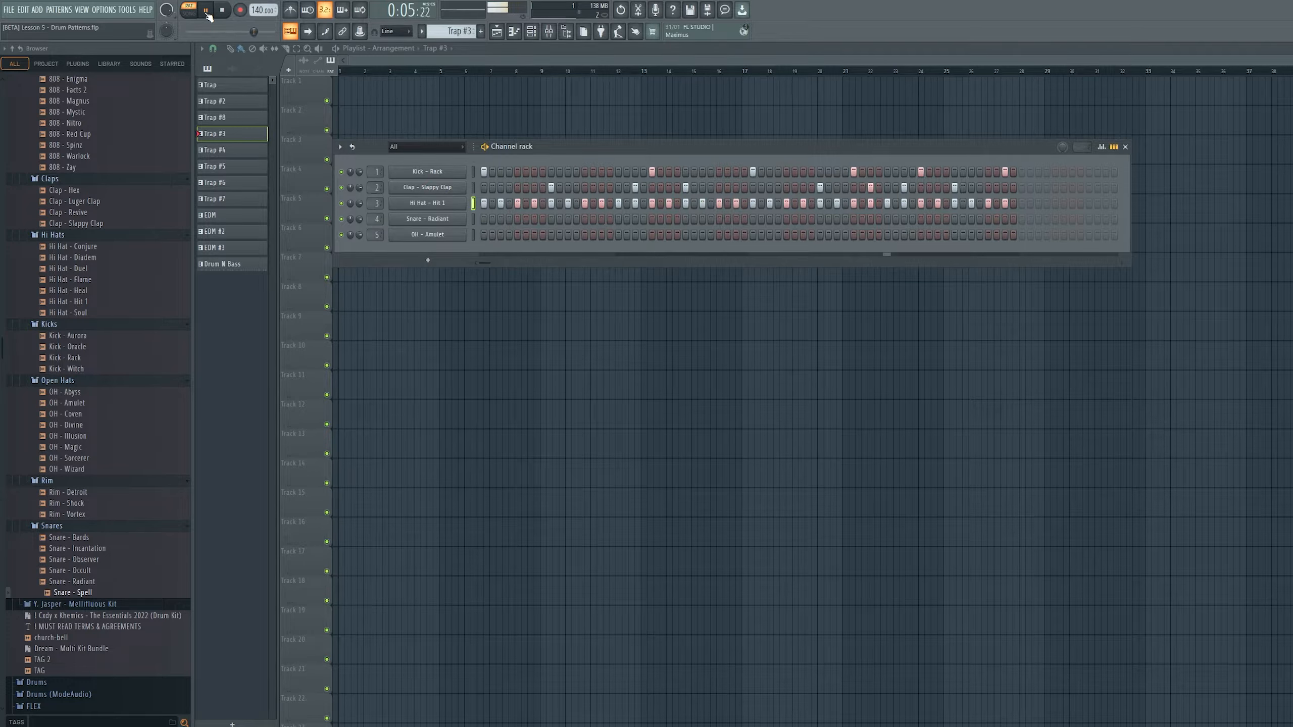
left_click(206, 10)
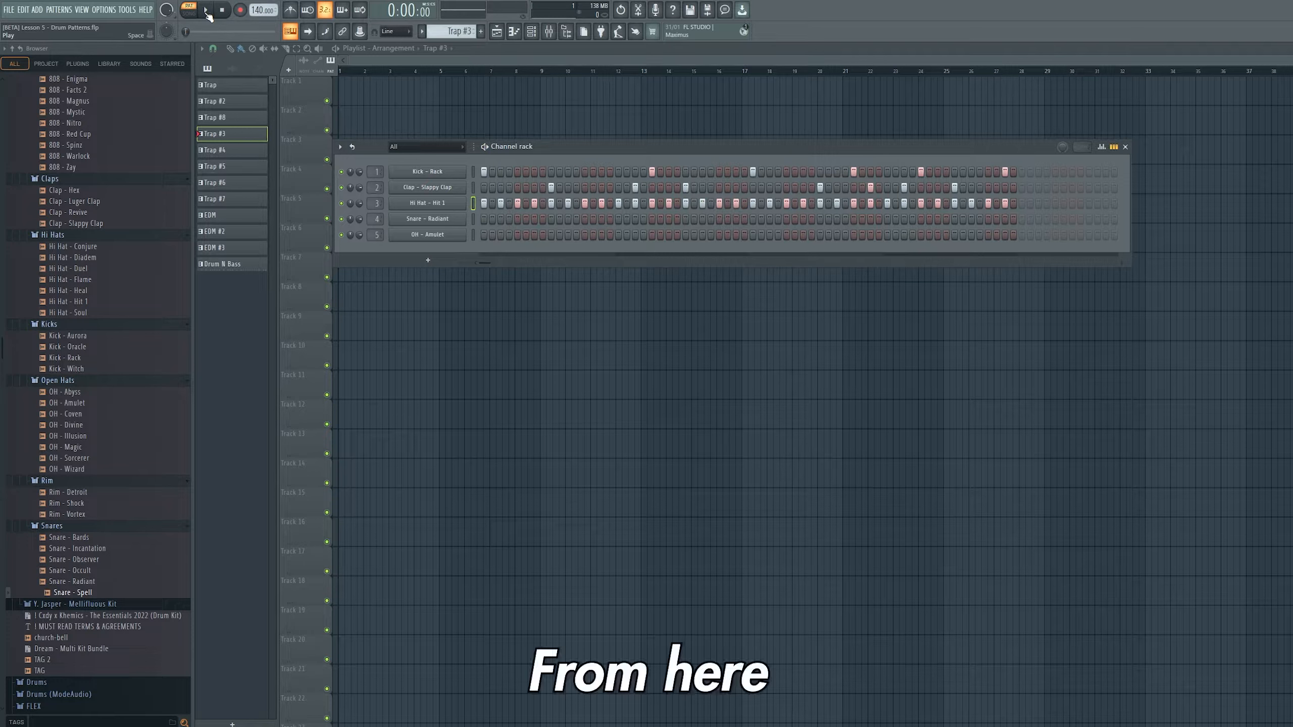
Open the Hi Hat - Hit 1 channel of Trap #3 in the piano roll and change the snap setting.
right_click(431, 206)
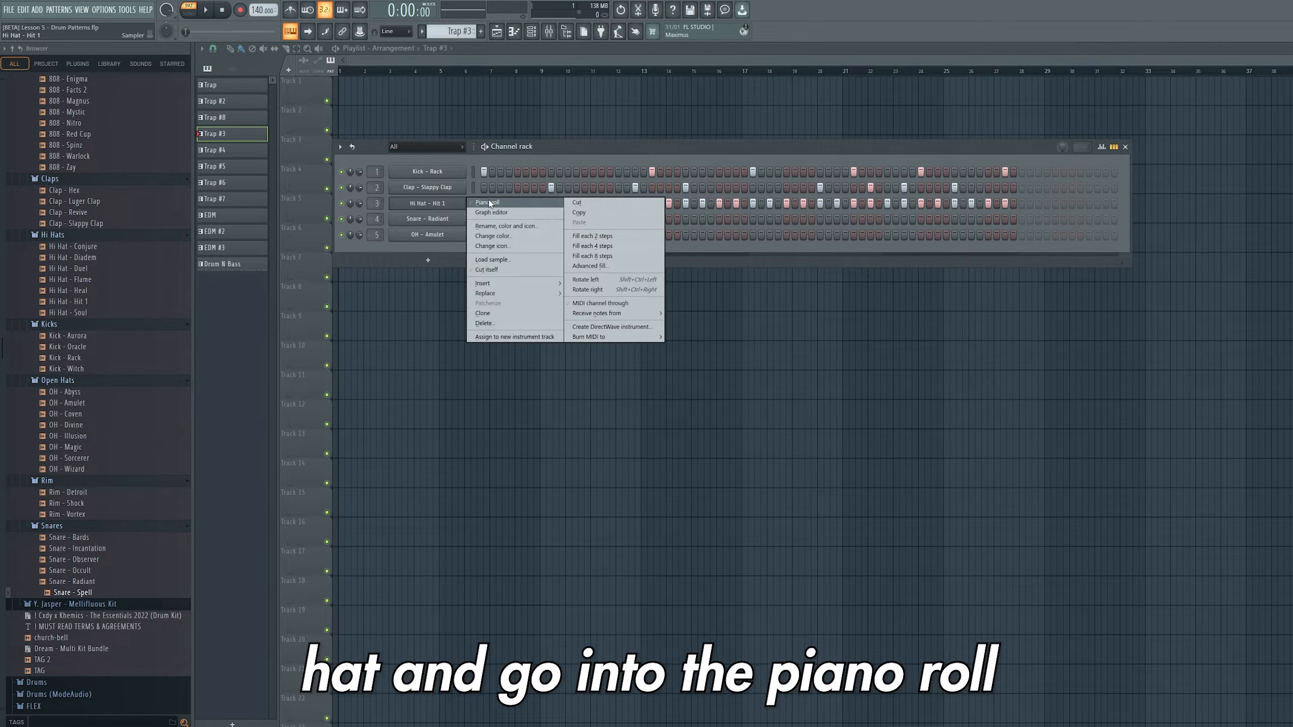
left_click(488, 203)
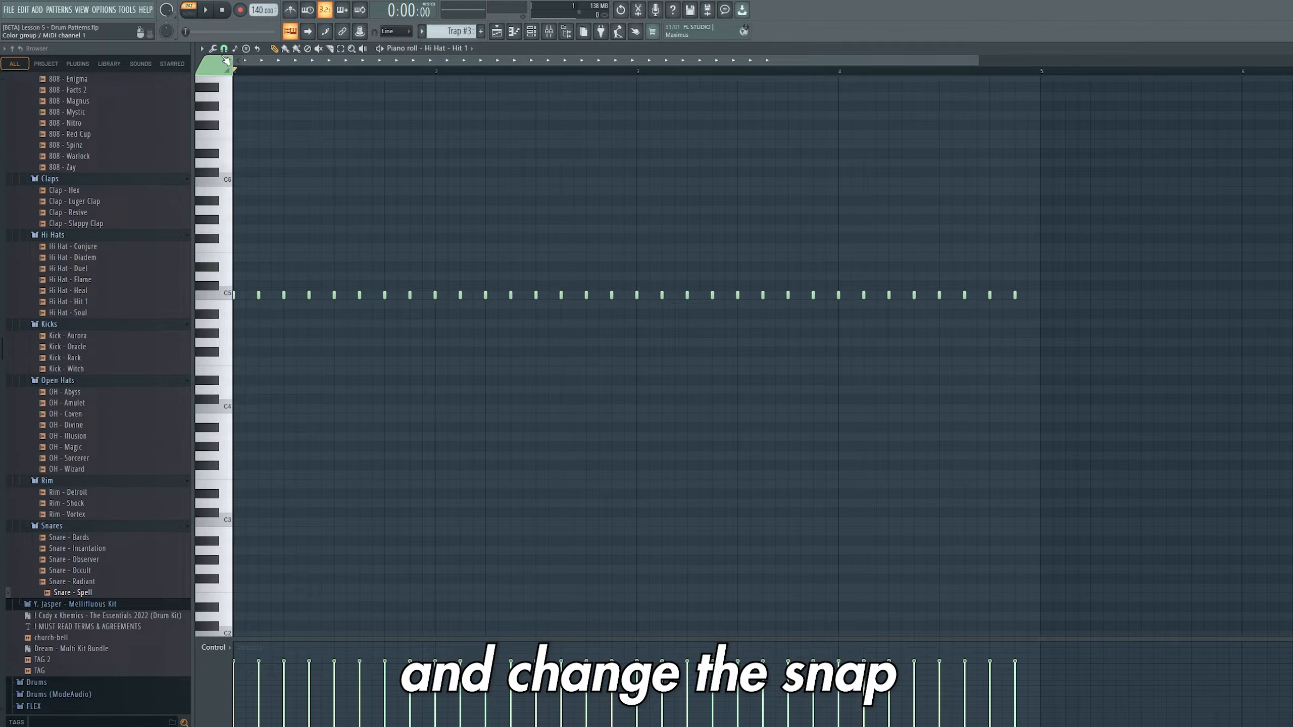
left_click(224, 49)
left_click(237, 117)
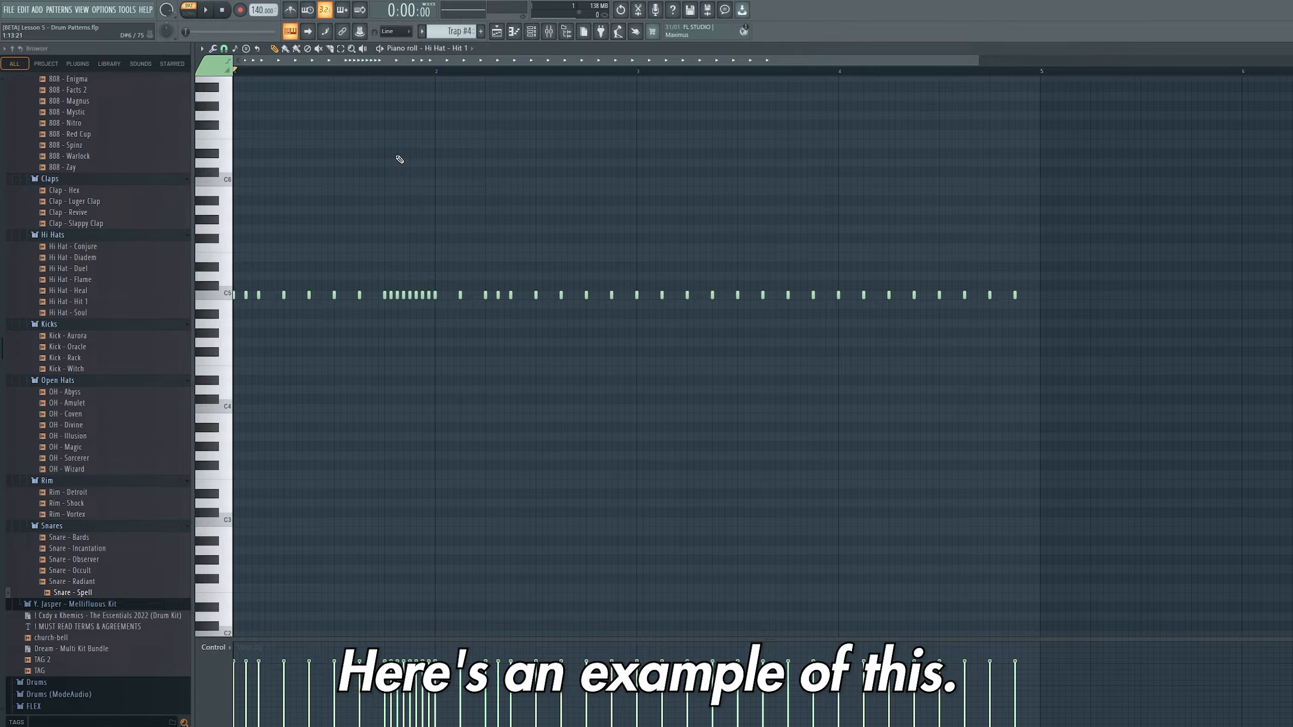
Play back the Trap #4 pattern to hear the added hi-hat rolls, and stop playback.
key("space")
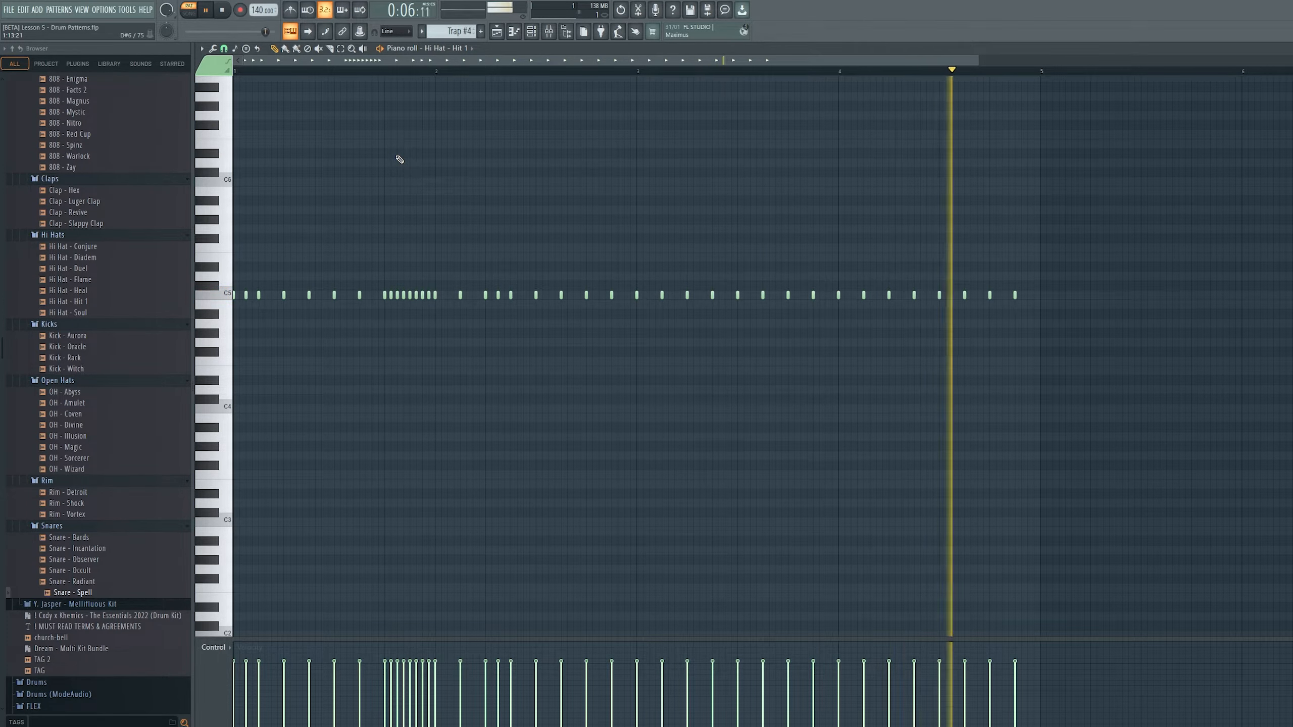
key("space")
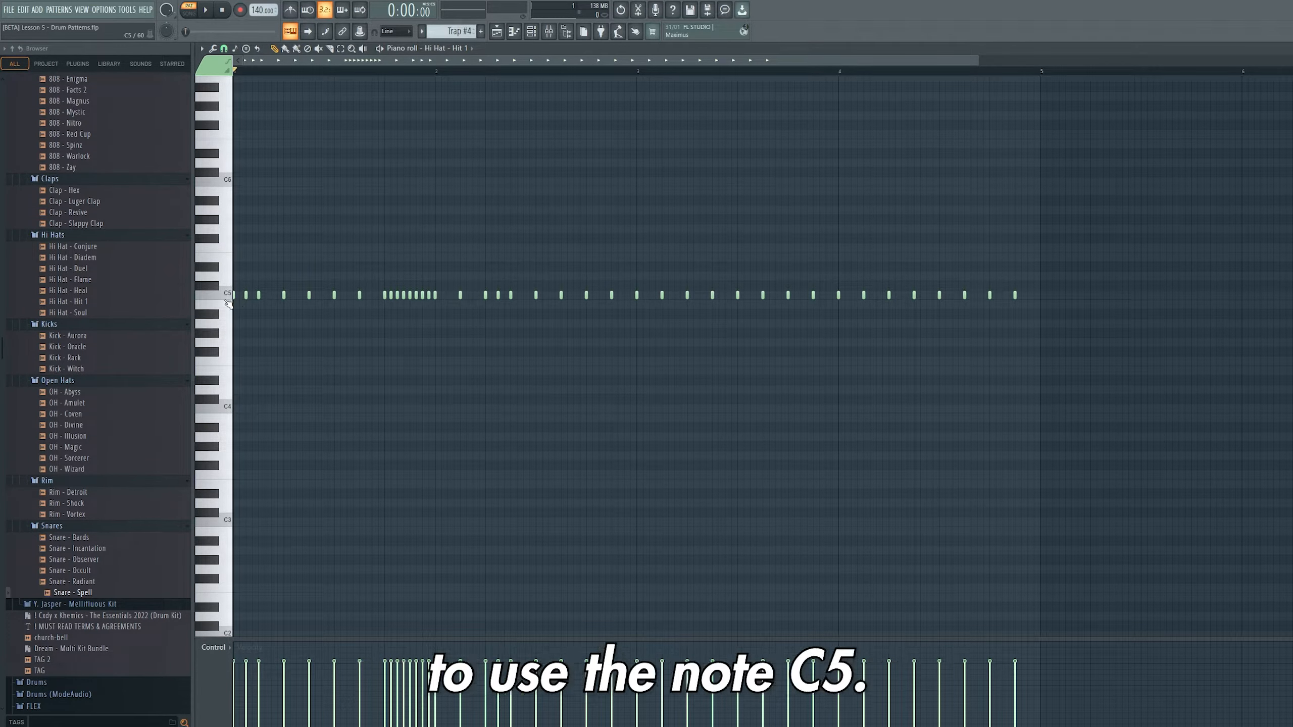
Check the root note in the Hi Hat - Hit 1 channel's miscellaneous settings, and close them along with the channel rack.
key("F6")
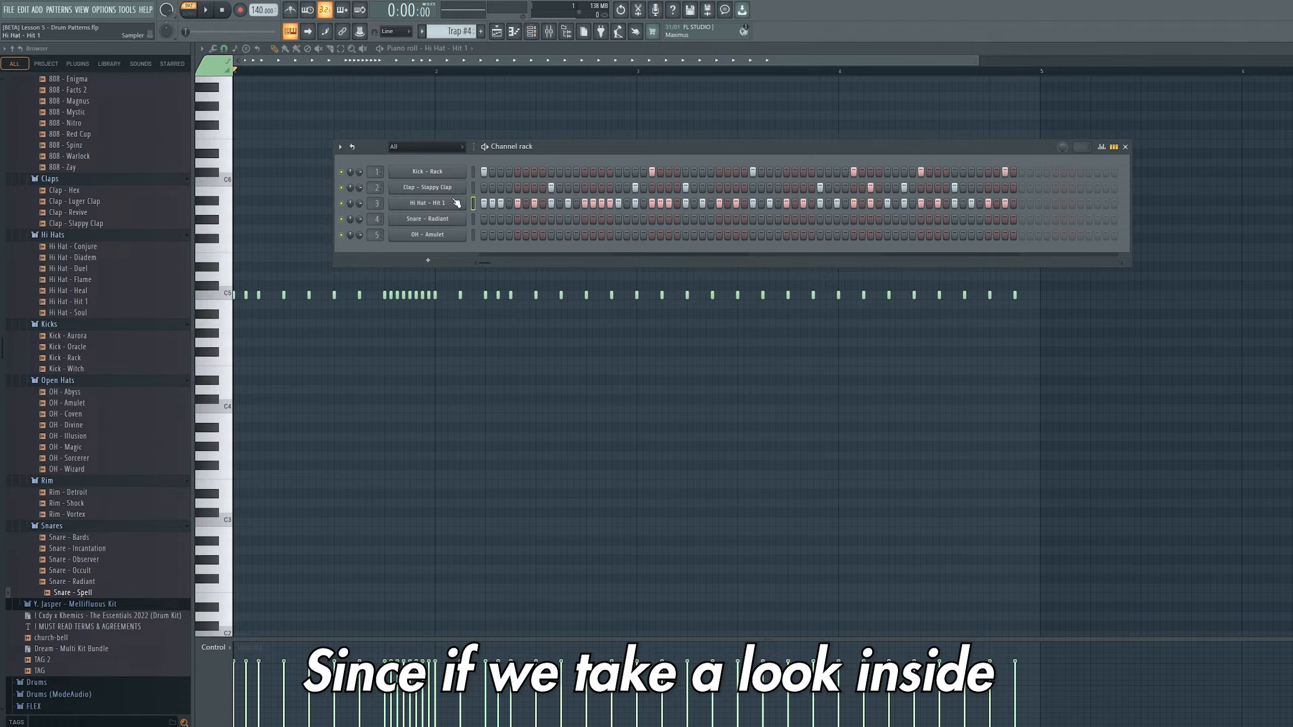
left_click(434, 206)
left_click(314, 171)
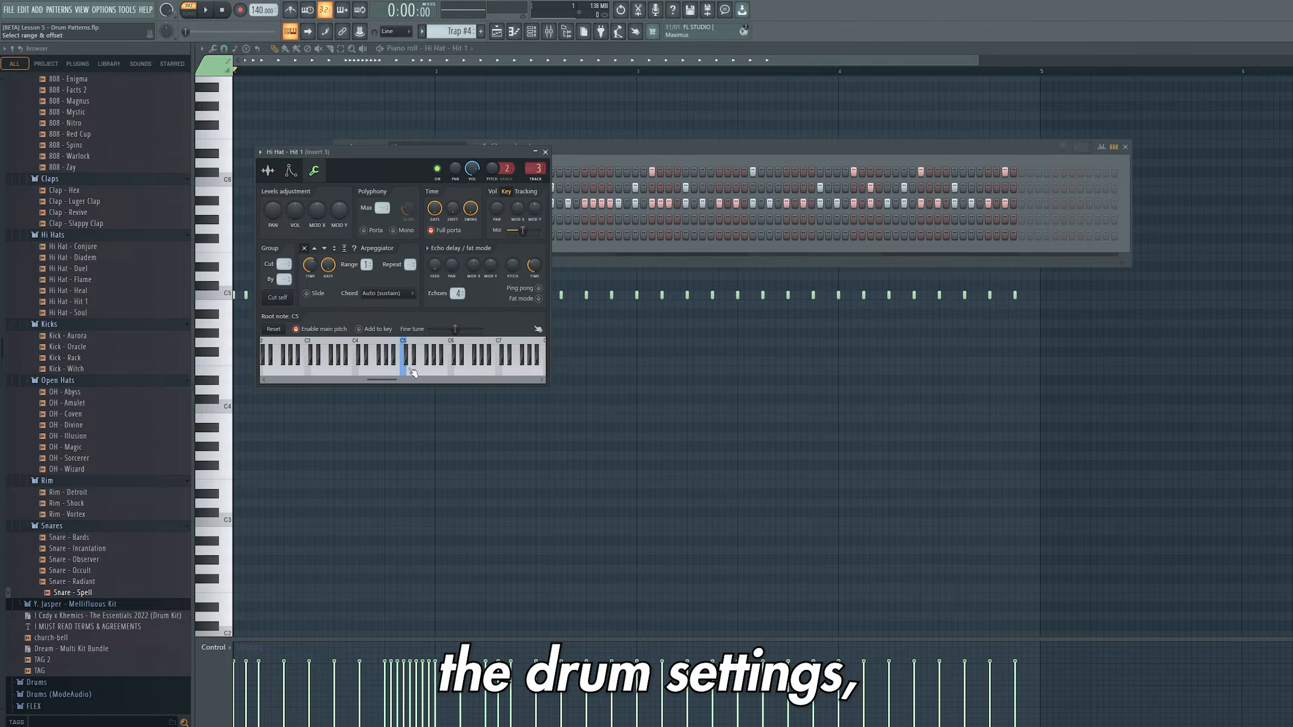
left_click(545, 152)
left_click(538, 37)
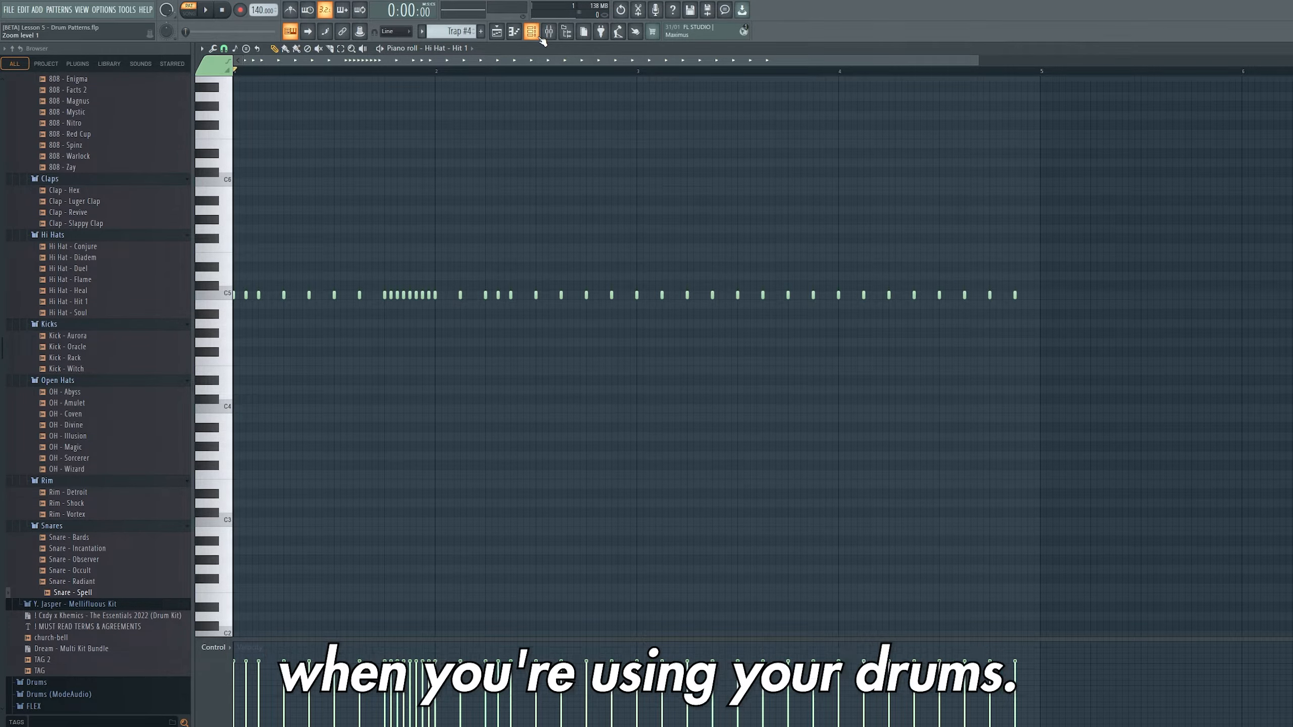
Add a Snare - Radiant hit on the third step of the Trap #4 pattern and play it back.
left_click(539, 38)
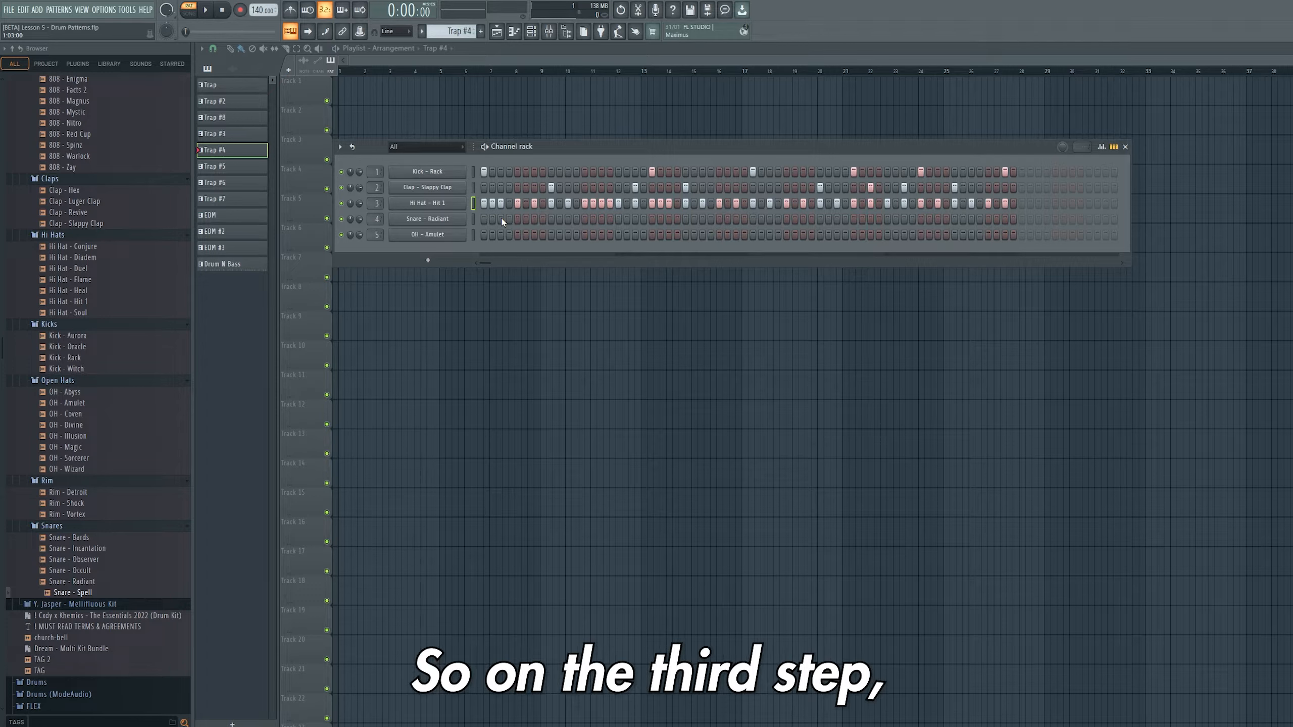
left_click(501, 219)
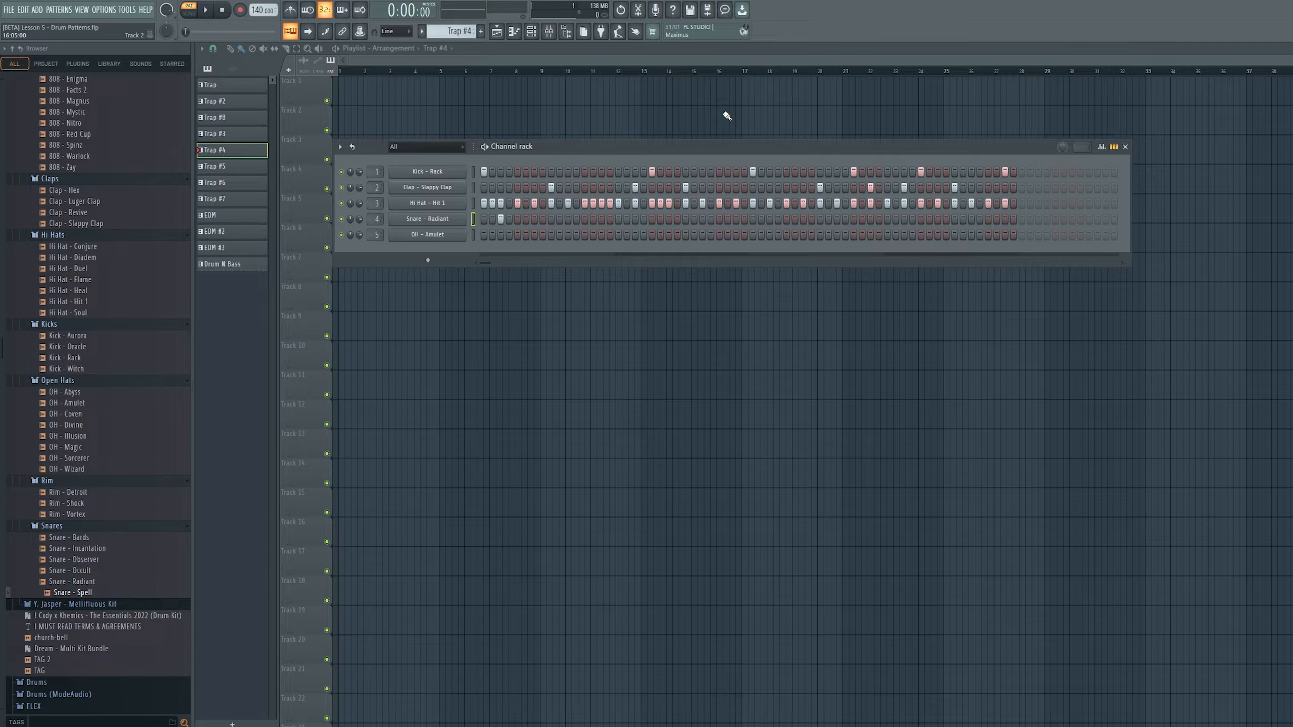
key("space")
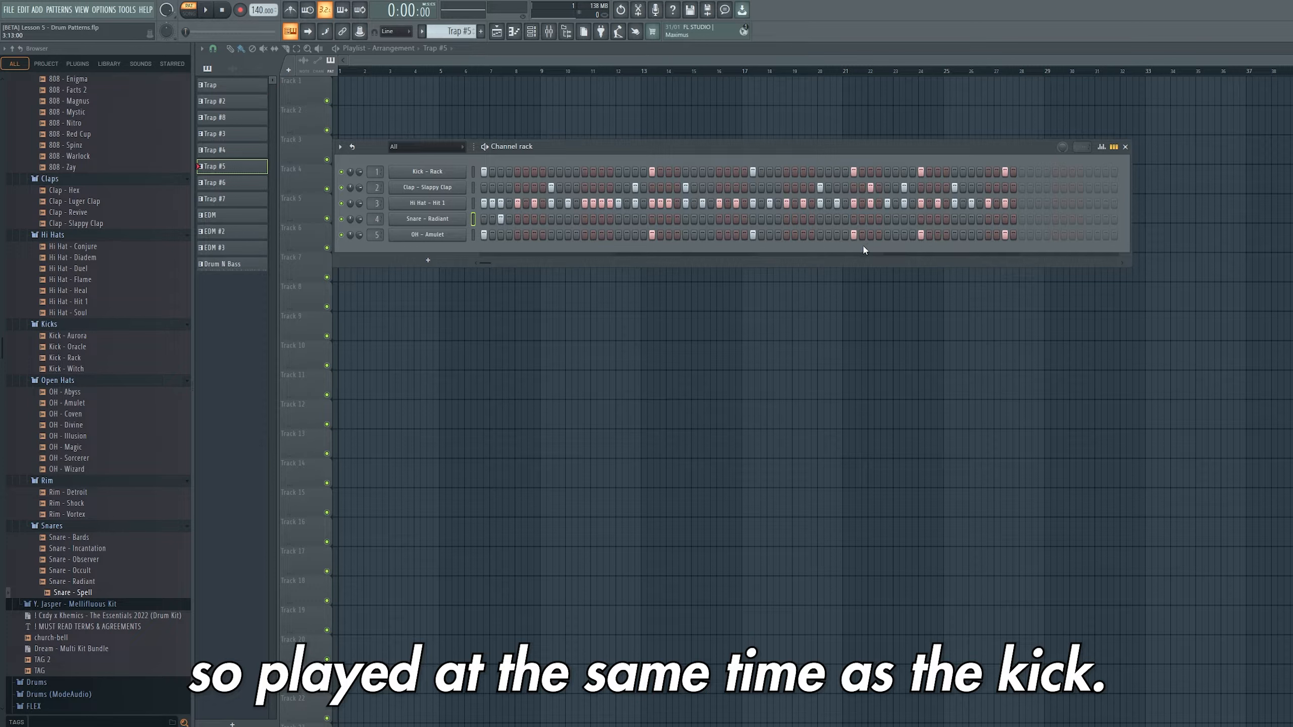
Compare the open-hat placements in the Trap #6 and Trap #7 patterns, and play back Trap #7.
left_click(231, 183)
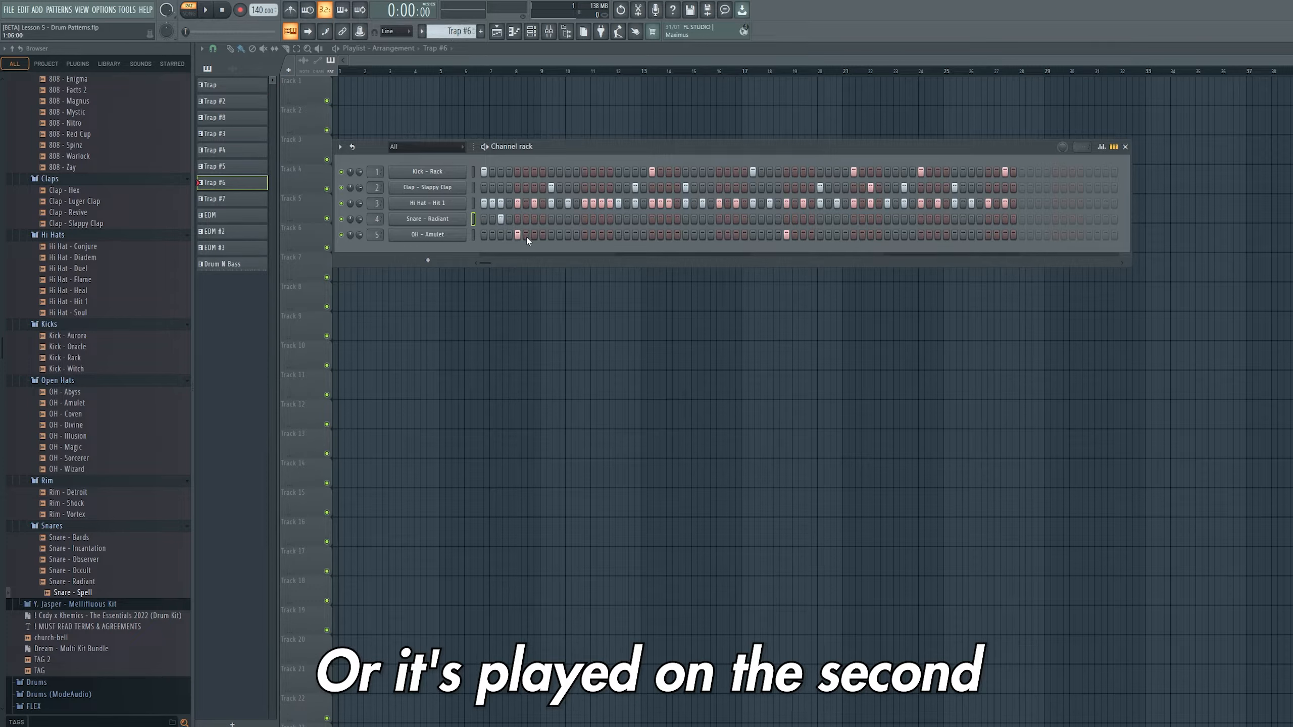
scroll(457, 32, "up", 1)
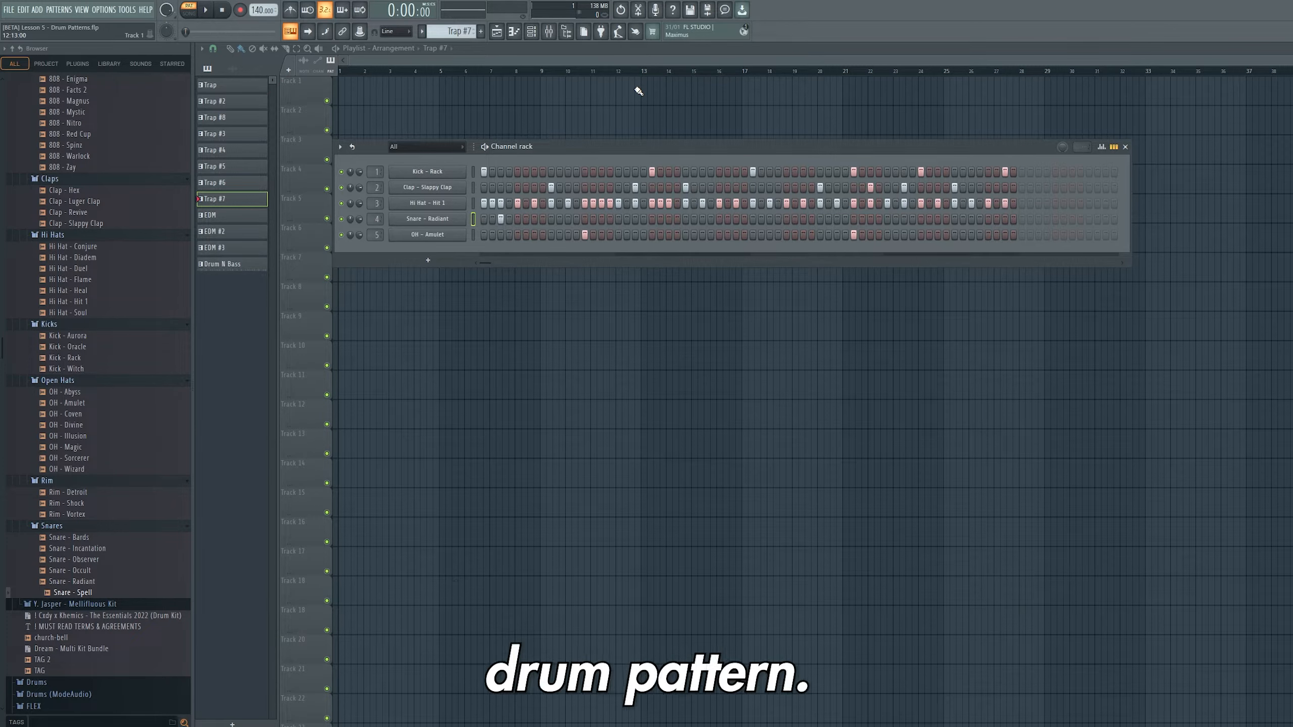
key("space")
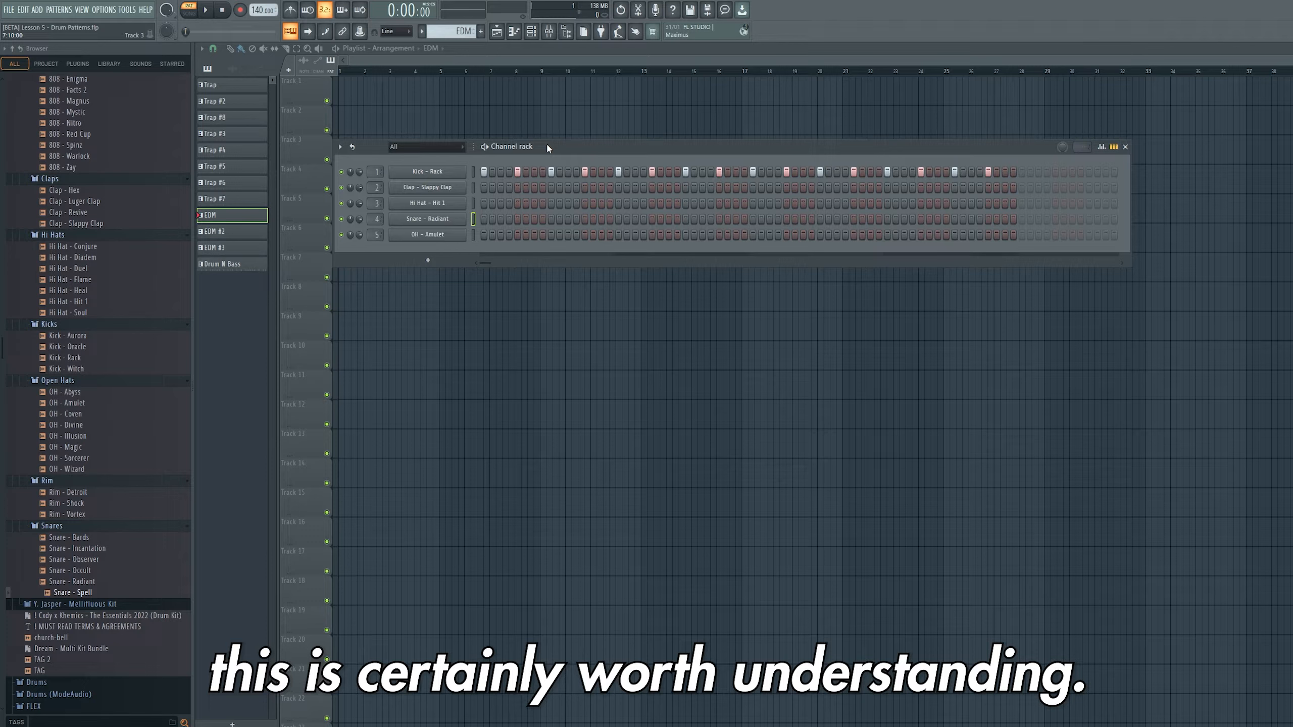
Set the tempo to 130 BPM and fill the Kick - Rack channel every 4 steps in the EDM pattern.
left_click_drag(262, 10, 262, 31)
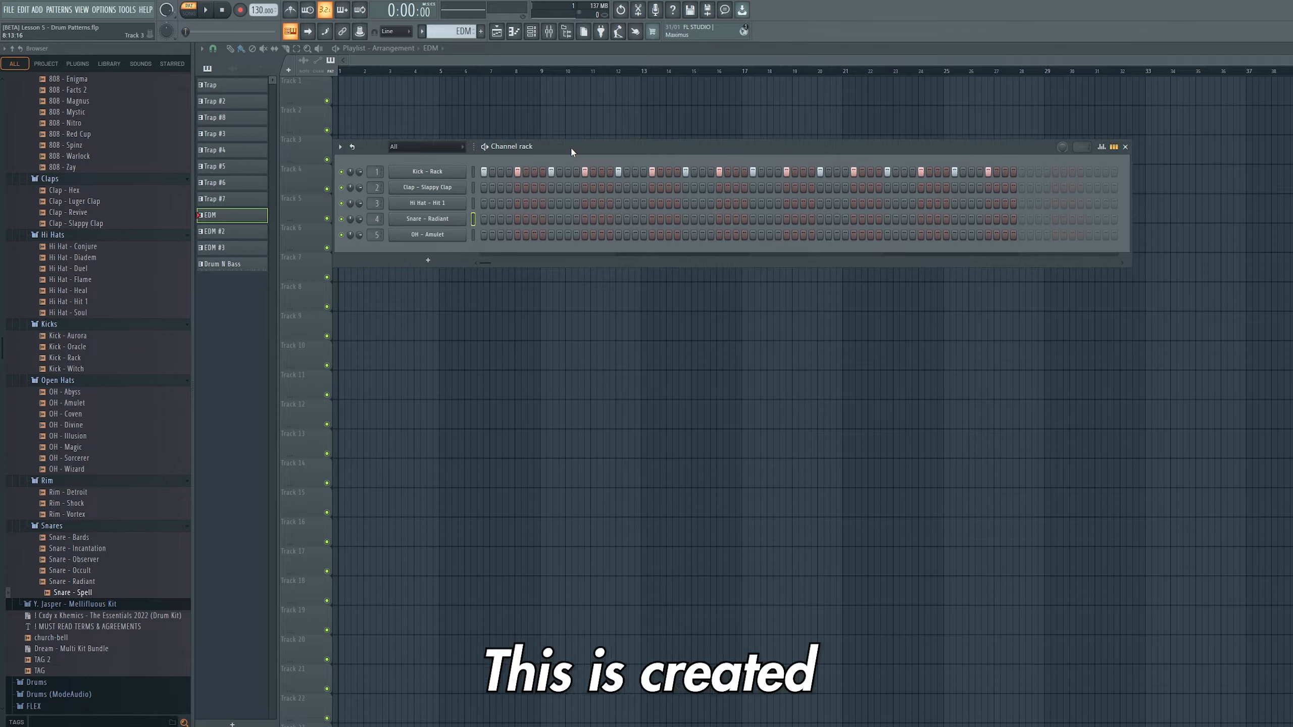
right_click(424, 170)
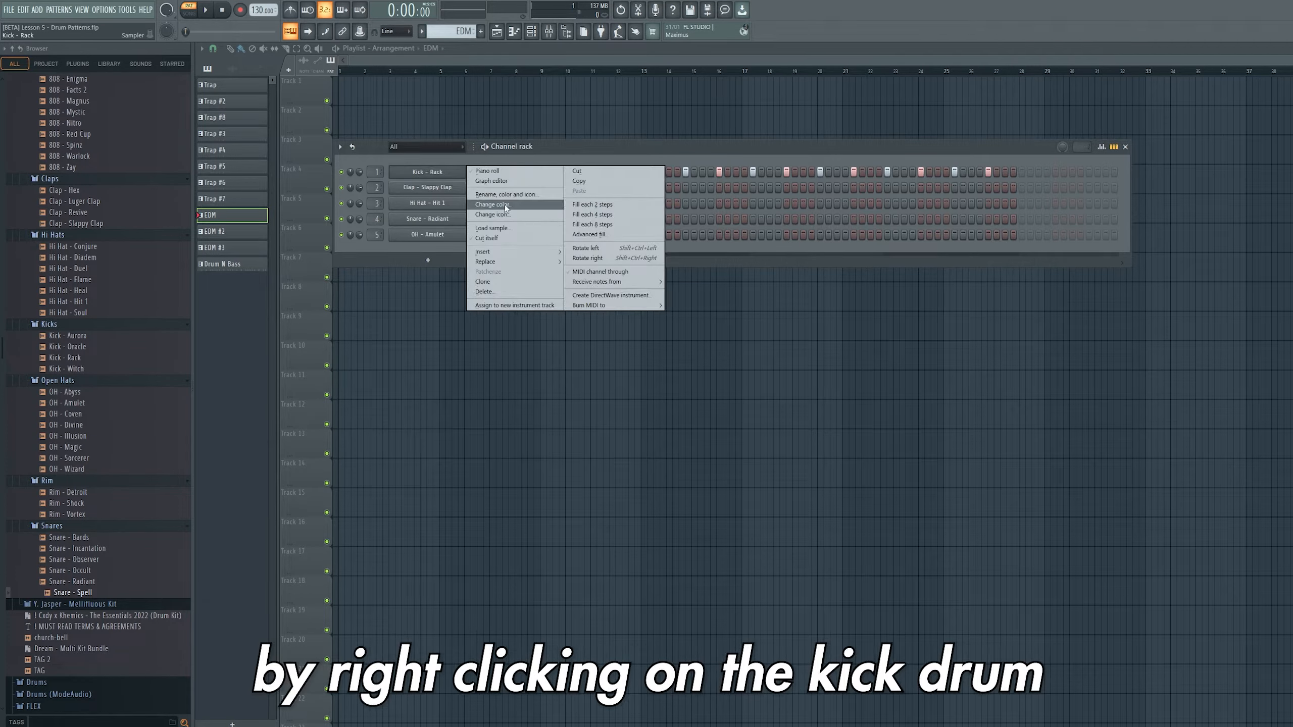
left_click(599, 217)
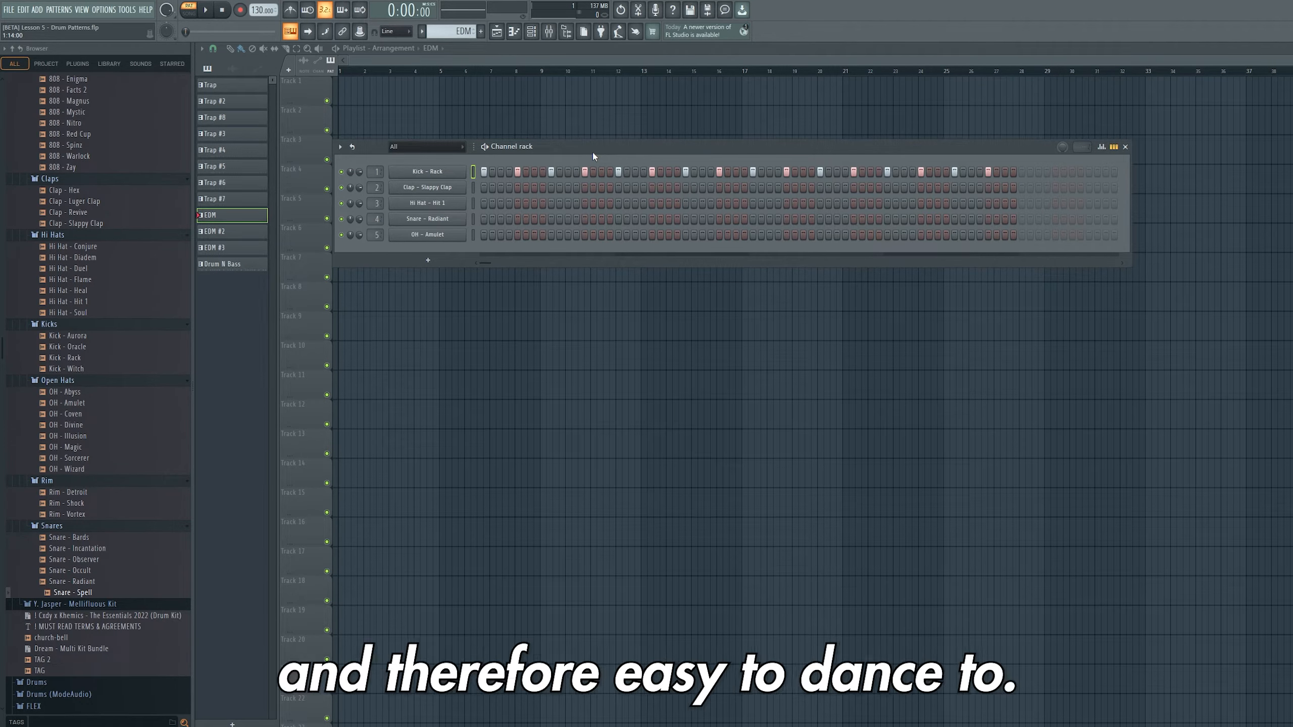
Play back the EDM, EDM #2 and EDM #3 patterns to hear the kick, clap and open-hat layers build up.
left_click(206, 10)
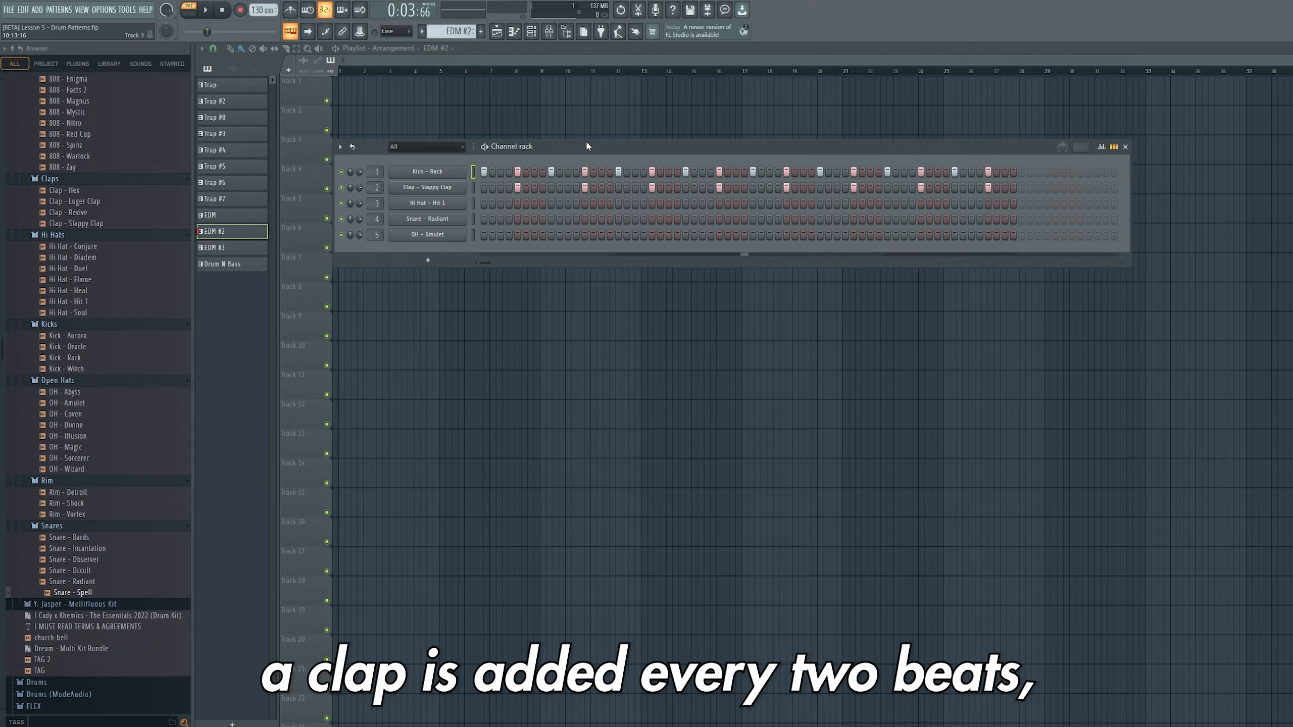
left_click(206, 9)
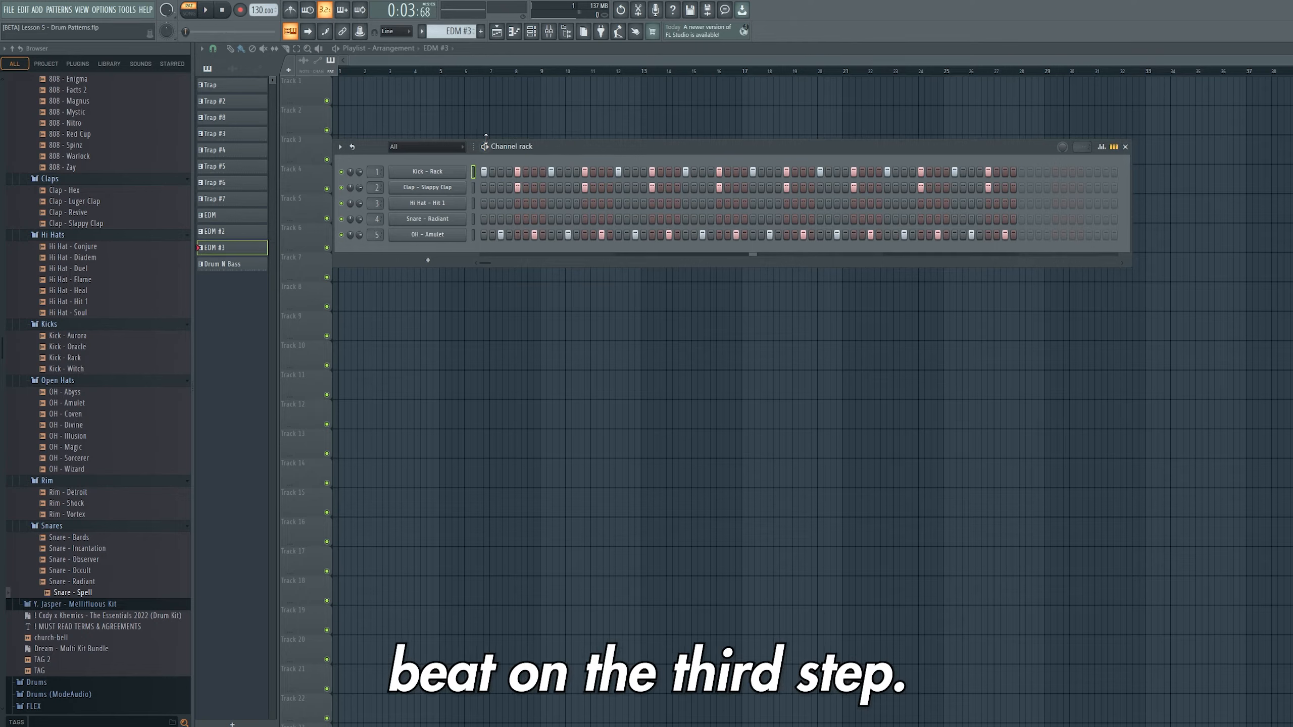
left_click(222, 12)
left_click(209, 15)
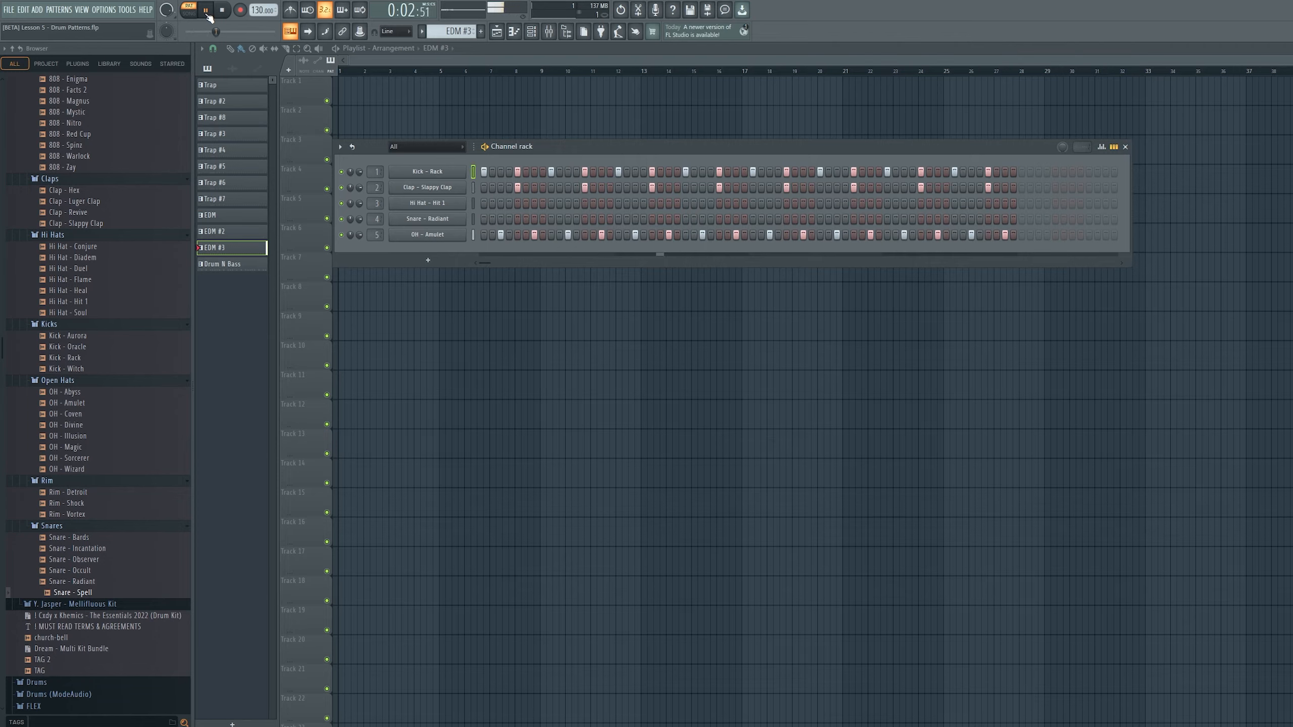
left_click(206, 12)
Set the tempo to 170 BPM for the Drum N Bass pattern and play it back.
scroll(438, 32, "down", 1)
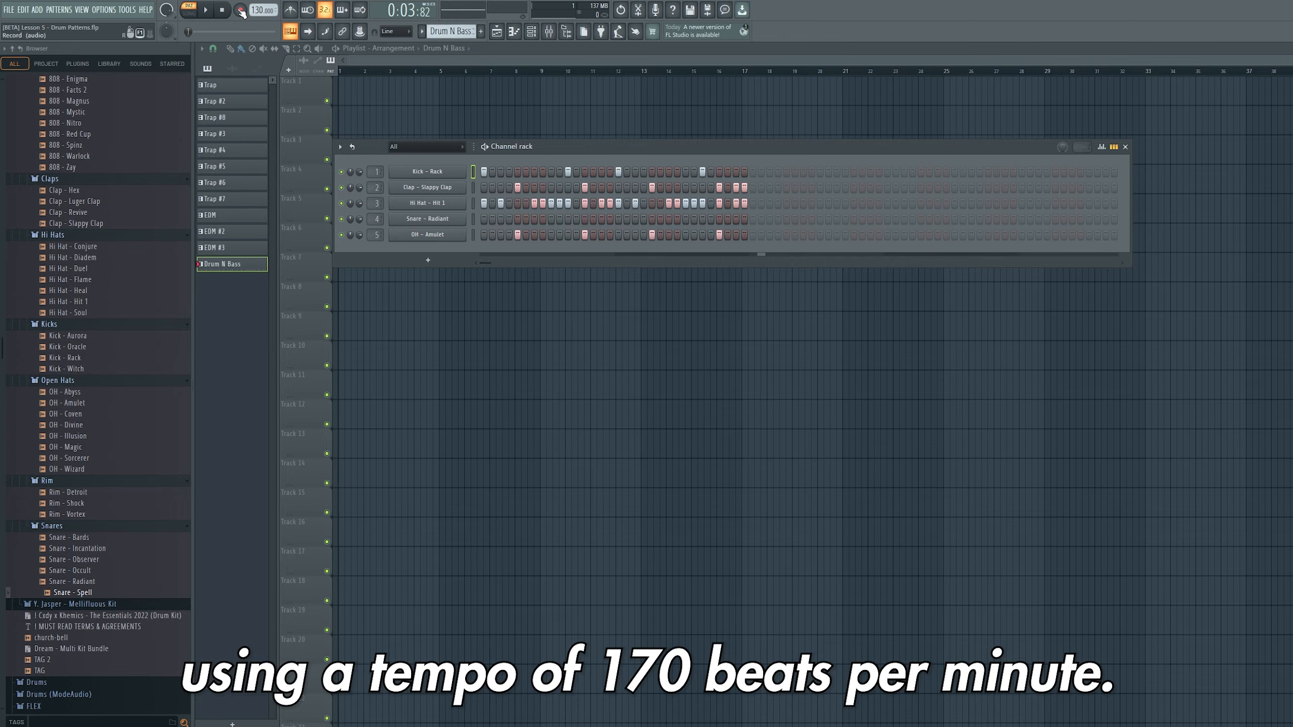
left_click_drag(258, 10, 259, 7)
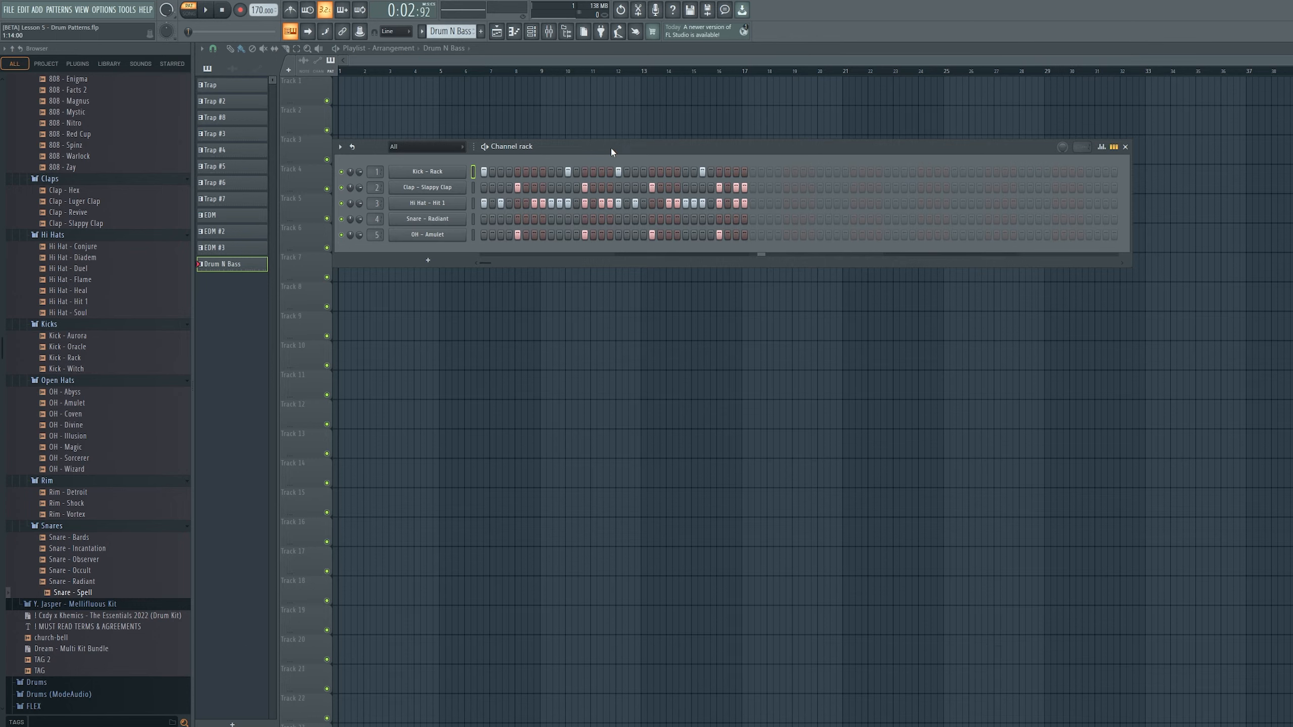
key("space")
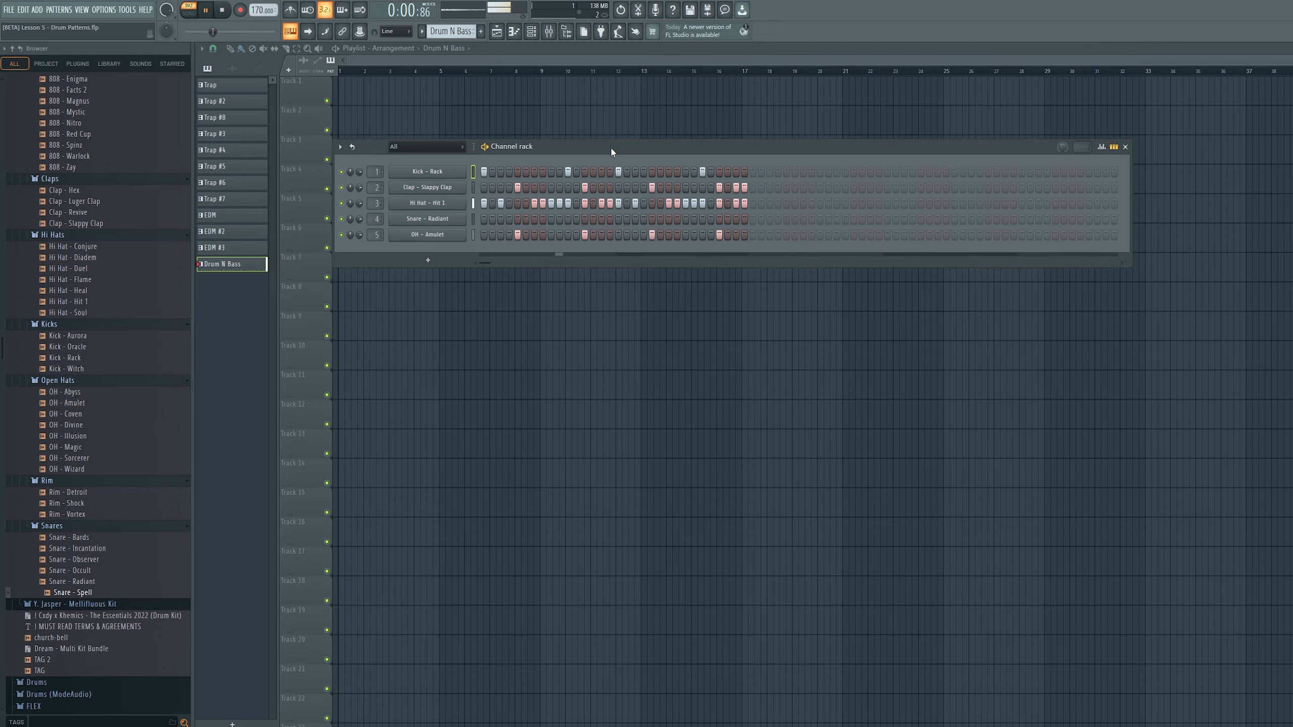
key("space")
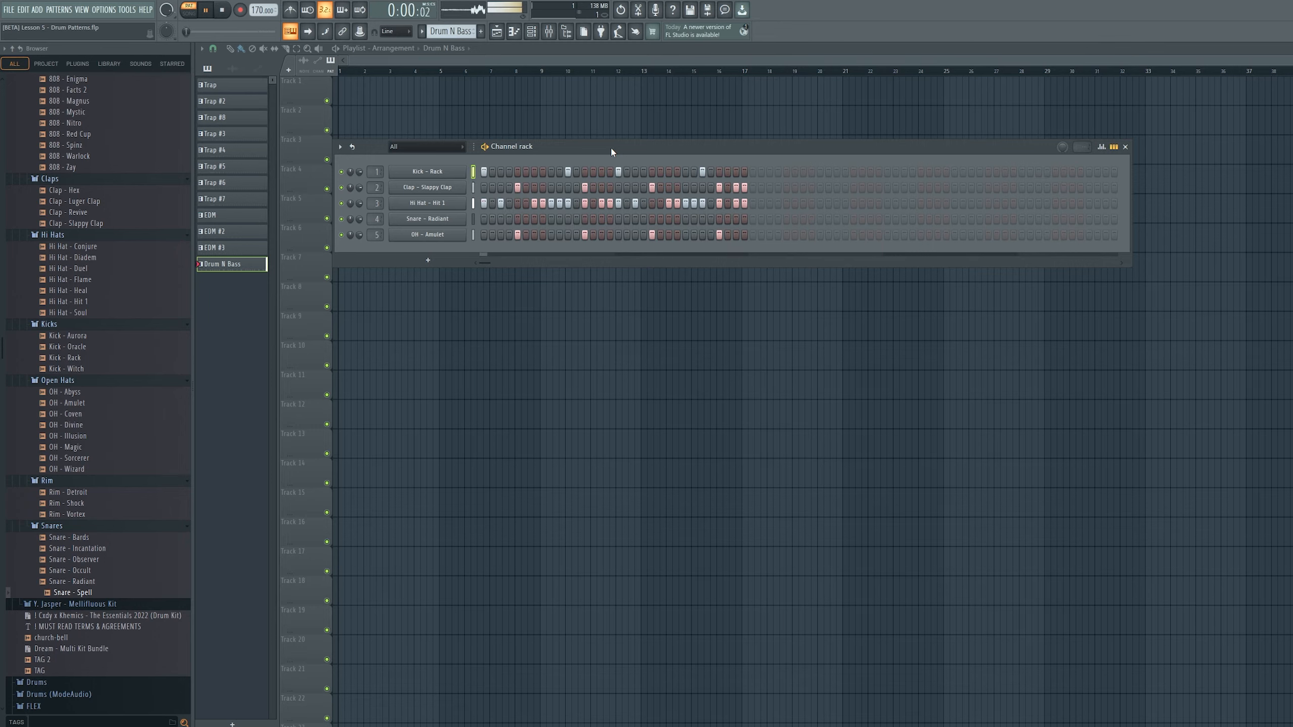